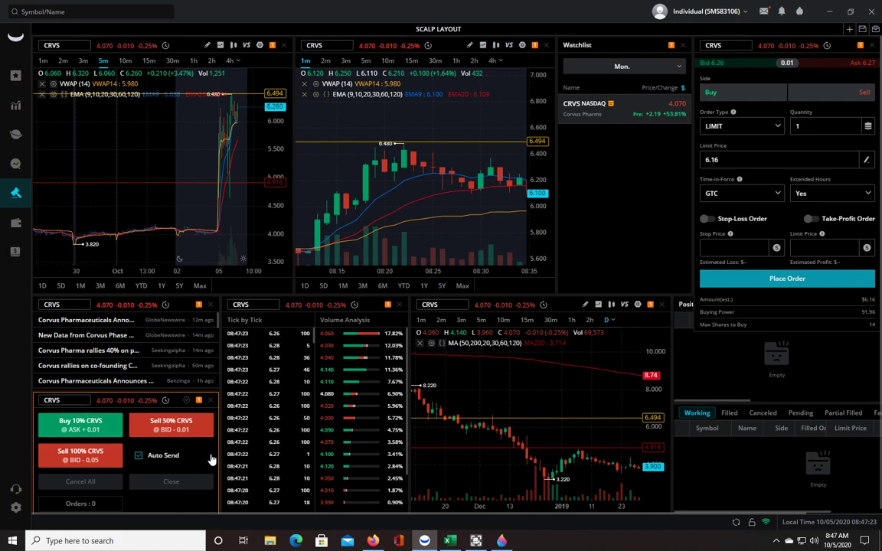
# Open the Active Trade settings and display the options of the Buy Ask button.
pyautogui.click(186, 401)
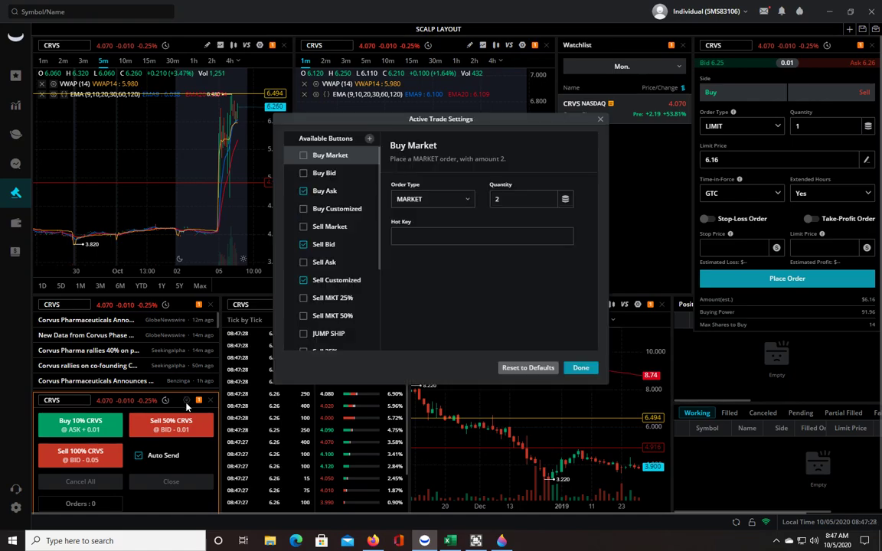
pyautogui.click(336, 195)
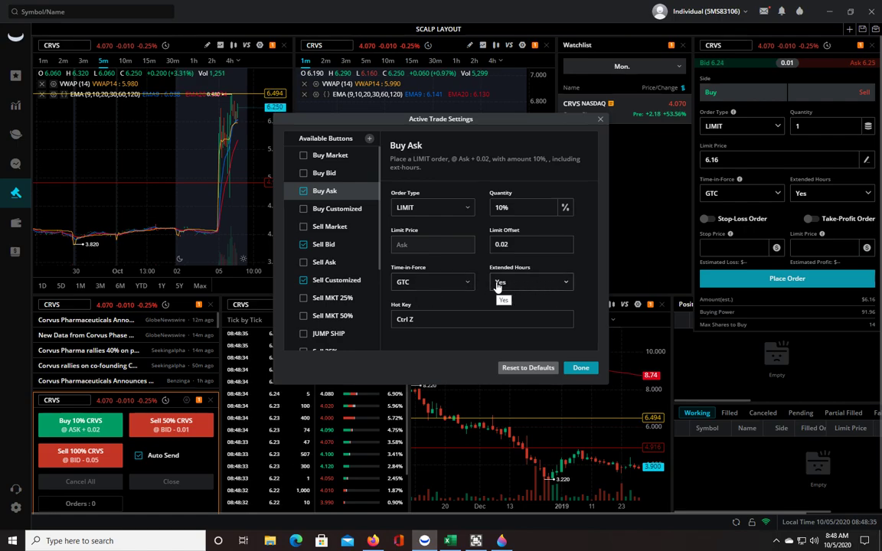
# Set the Buy Ask button's time-in-force to Day and its extended hours to No.
pyautogui.click(447, 282)
pyautogui.click(407, 305)
pyautogui.click(533, 283)
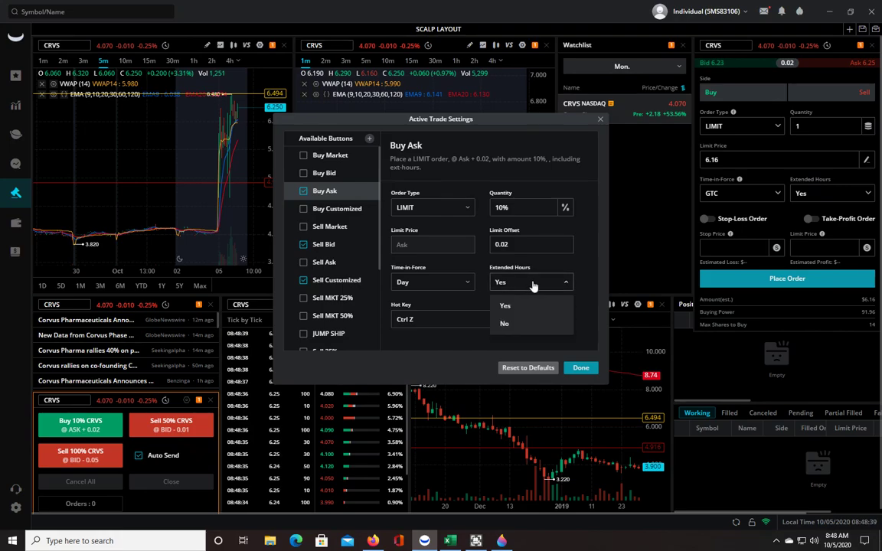
pyautogui.click(504, 323)
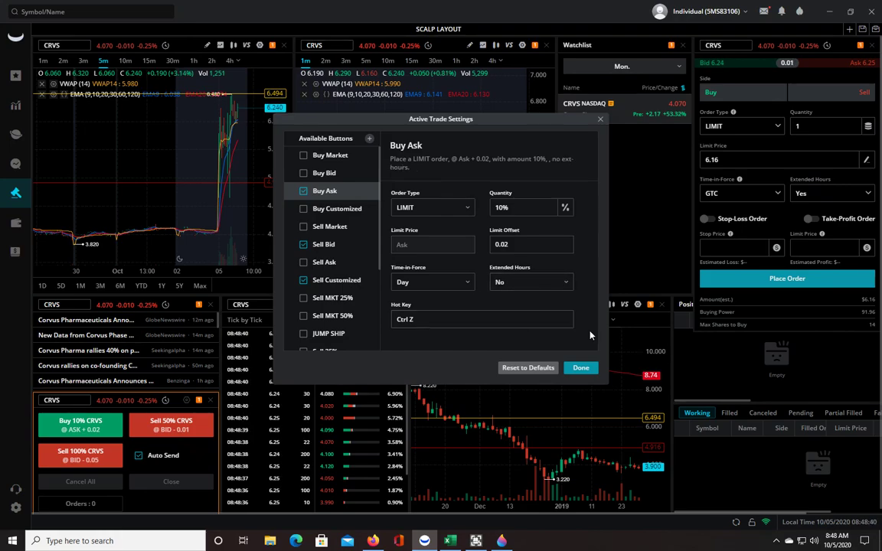
# Set the Buy Ask button's time-in-force to GTC and its extended hours to Yes.
pyautogui.click(444, 289)
pyautogui.click(428, 322)
pyautogui.click(526, 282)
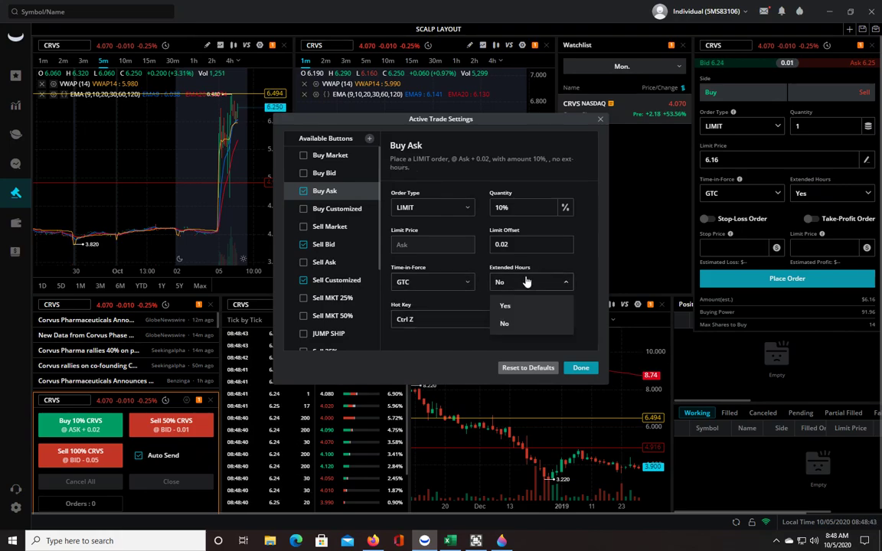
pyautogui.click(506, 306)
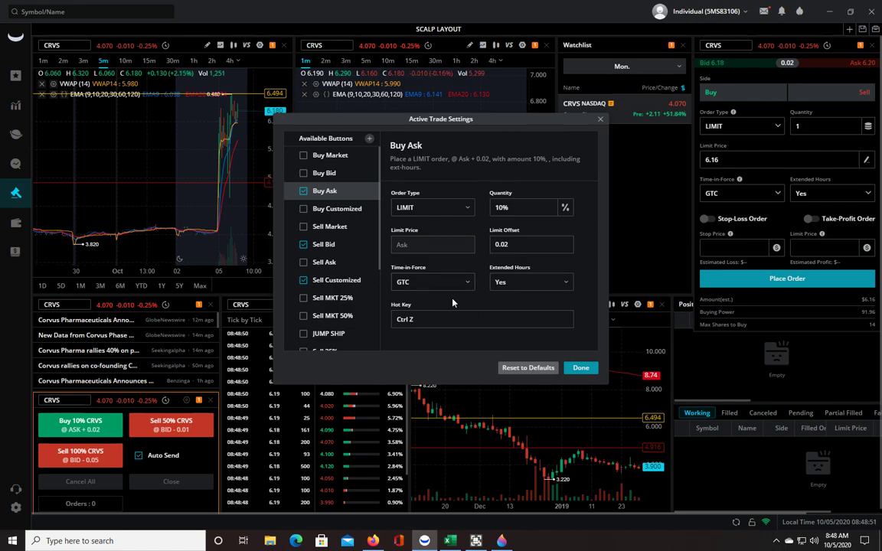
# Clear the Buy Ask button's hot key and assign Ctrl Z to it.
pyautogui.click(393, 321)
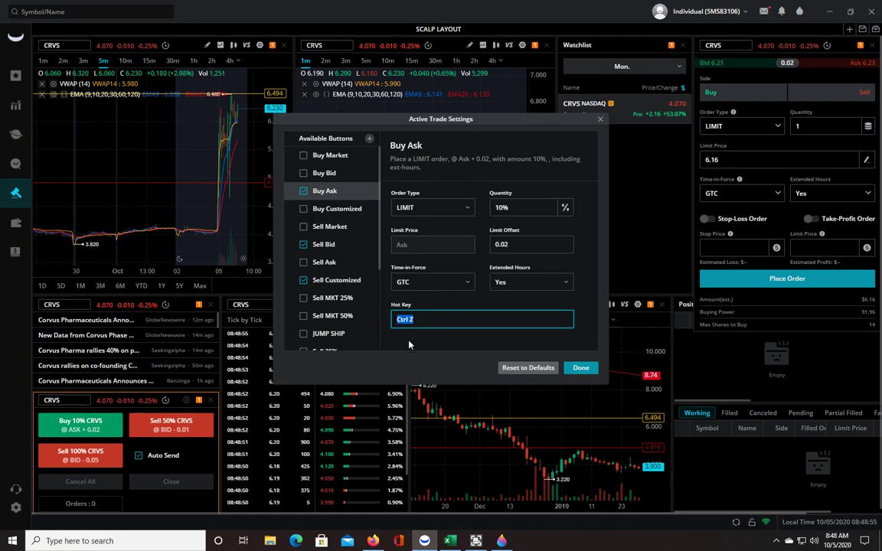
pyautogui.press('BackSpace')
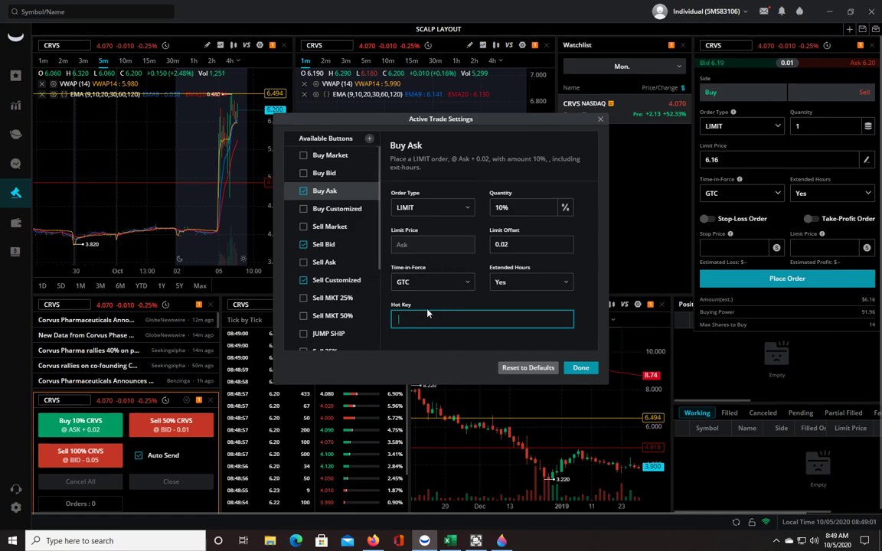
pyautogui.hotkey('ctrl', 'z')
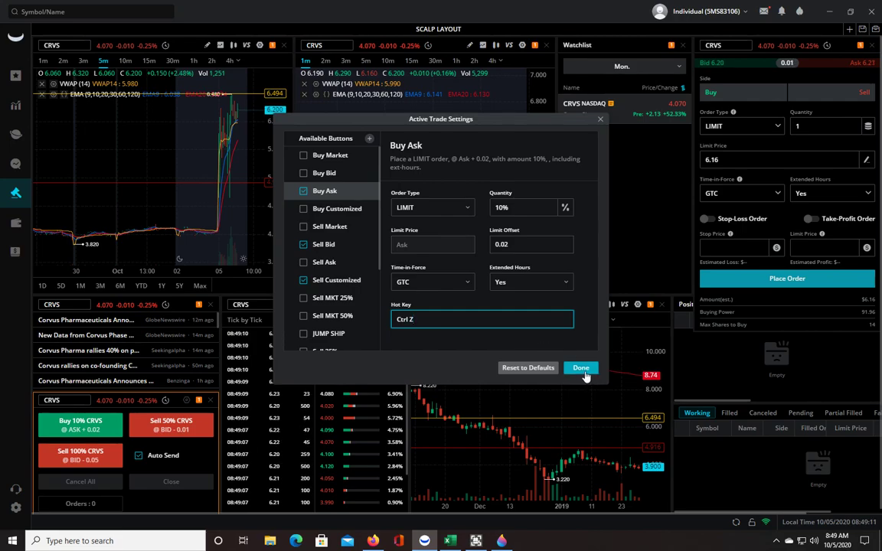
# Clear the Sell Bid button's hot key and assign Alt Z to it.
pyautogui.click(327, 245)
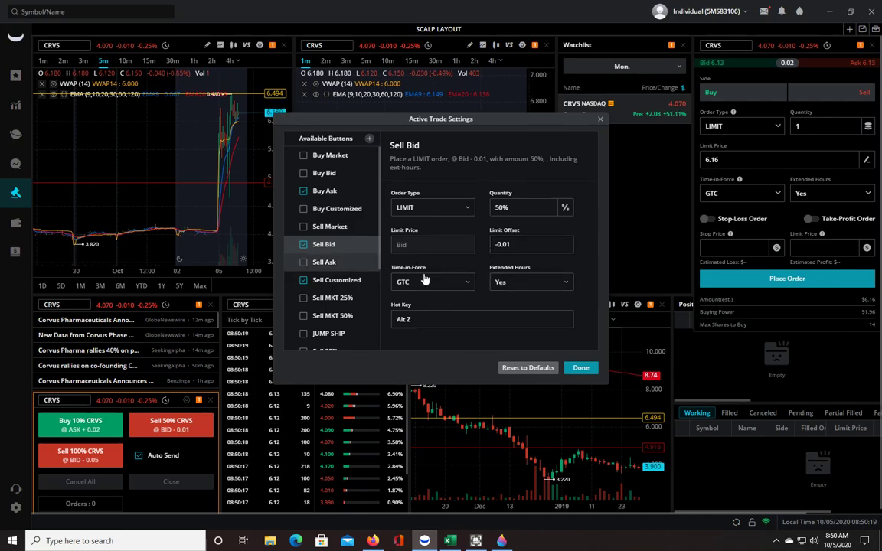
pyautogui.click(423, 319)
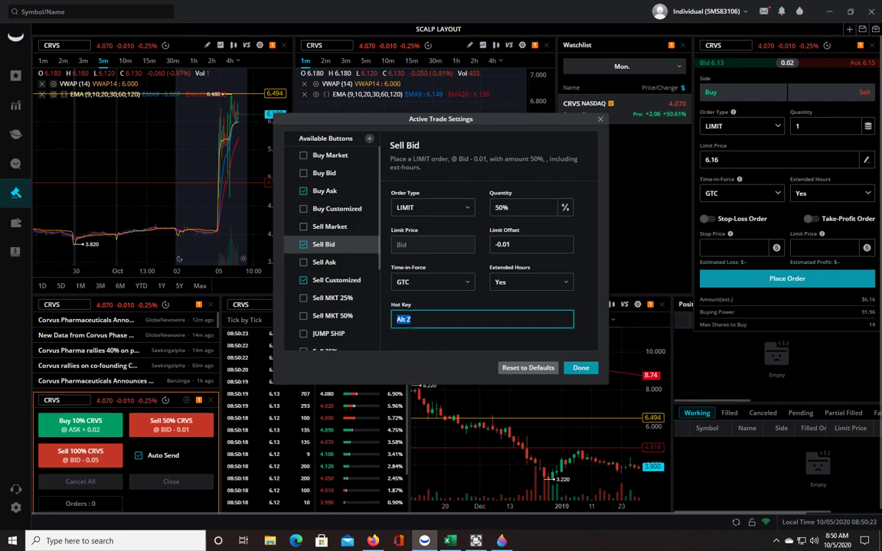
pyautogui.press('BackSpace')
pyautogui.hotkey('alt', 'z')
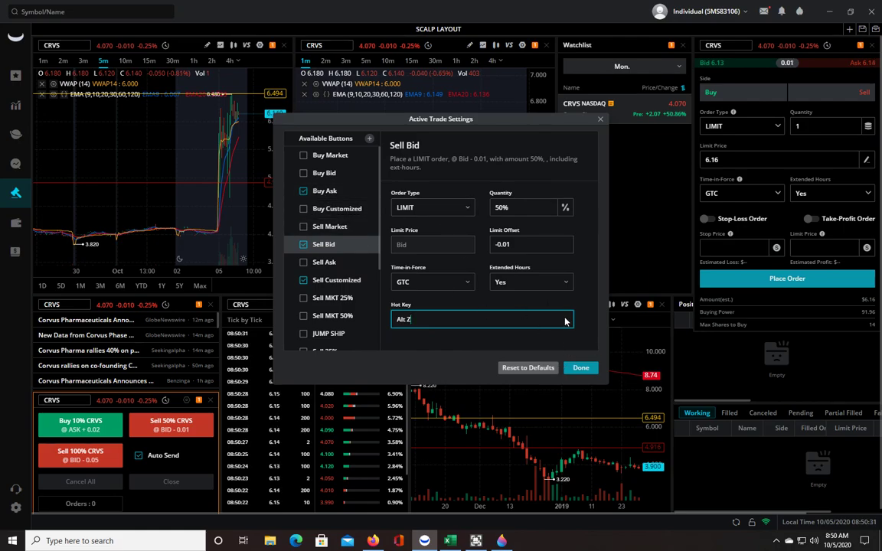
# Review the Buy Ask, Sell Bid and Sell Customized options including their hot keys, and finish the Active Trade settings.
pyautogui.click(324, 190)
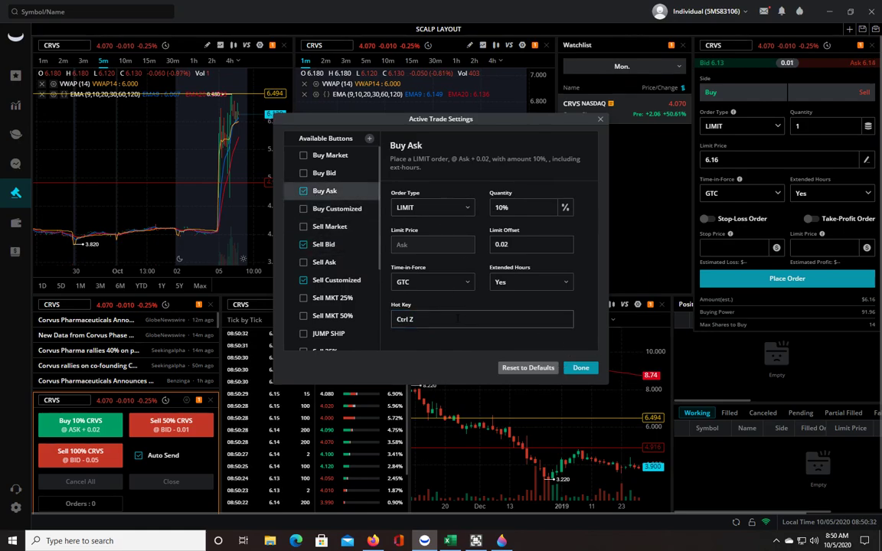
pyautogui.click(324, 244)
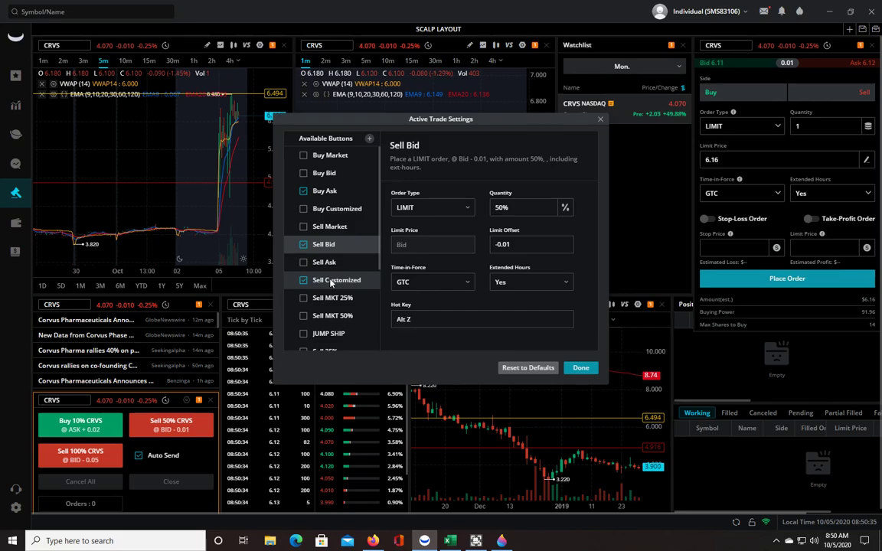
pyautogui.click(332, 285)
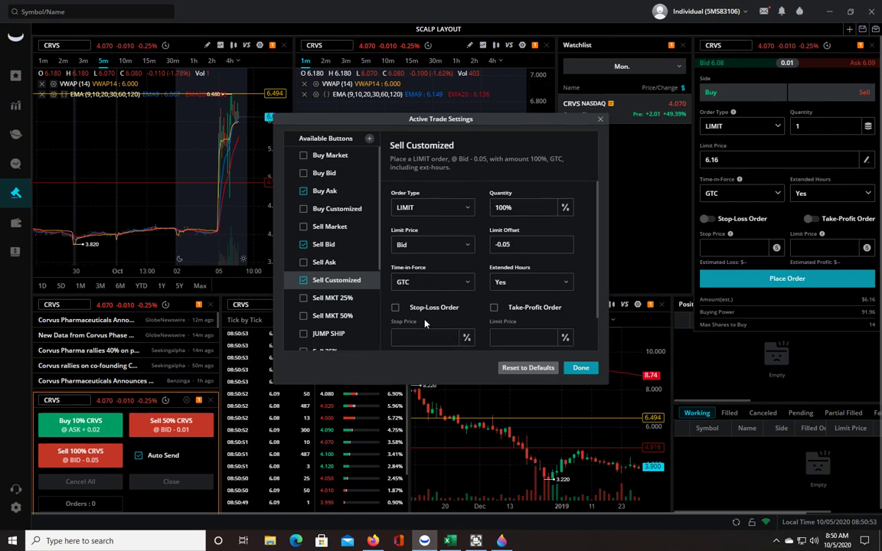
pyautogui.scroll(-1, 536, 222)
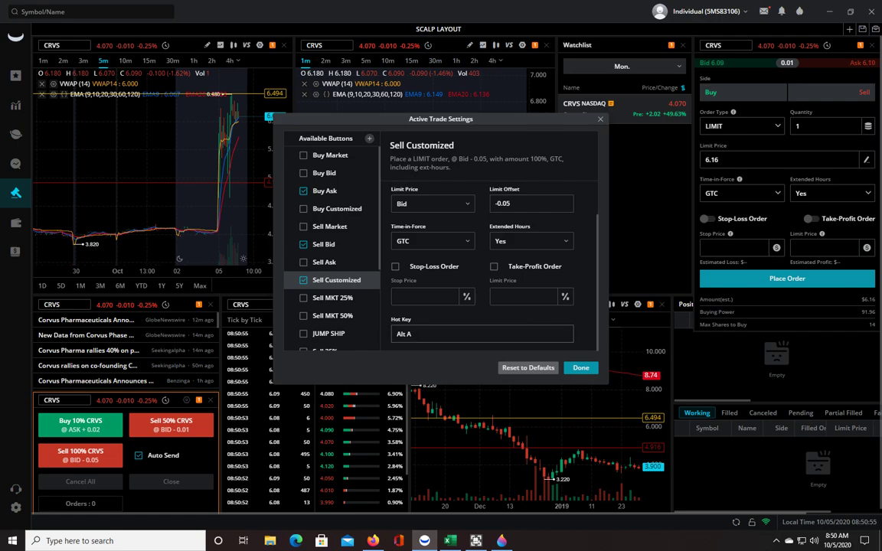
pyautogui.scroll(1, 537, 217)
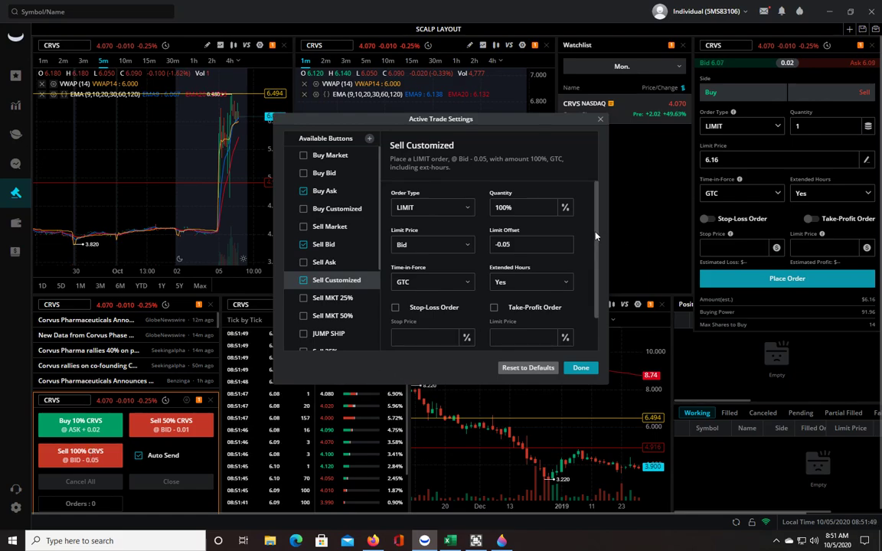
pyautogui.scroll(-1, 535, 208)
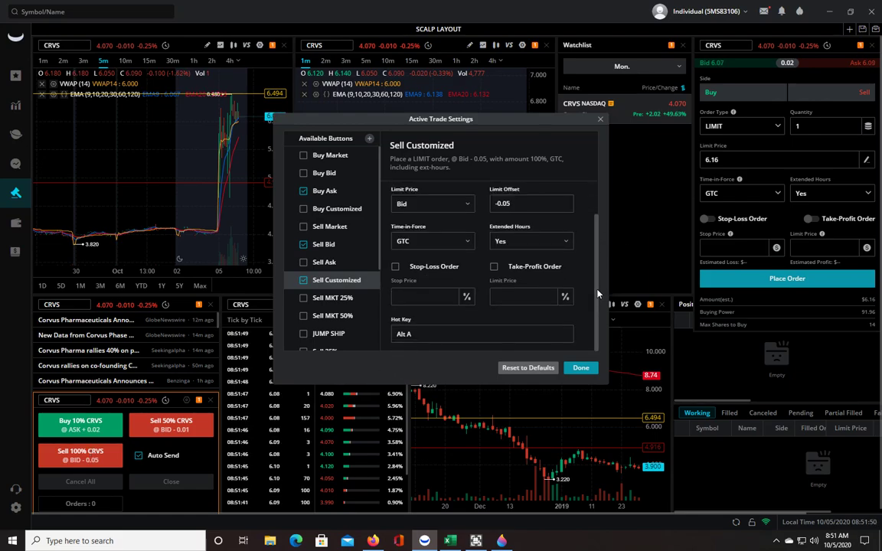
pyautogui.click(581, 369)
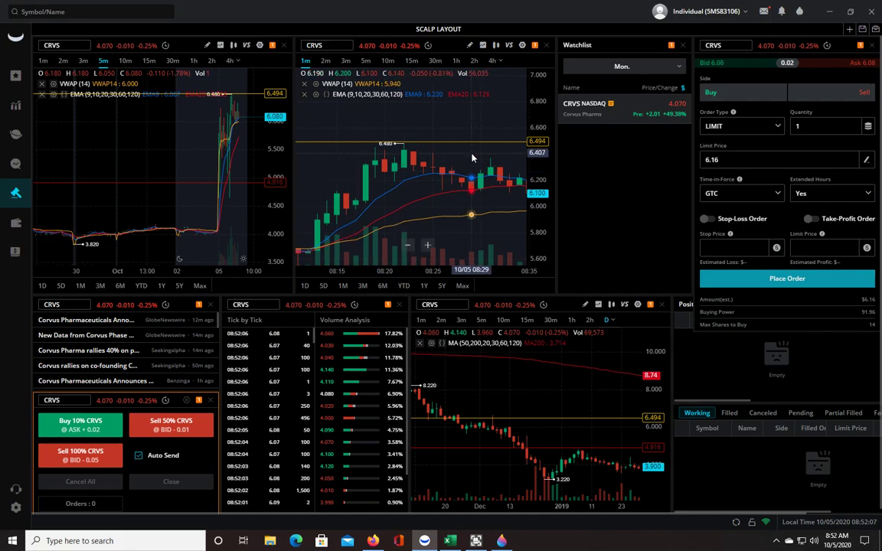
# Zoom out the one-minute CRVS chart and rescale its price axis to examine the whole morning's price movement.
pyautogui.scroll(-5, 478, 161)
pyautogui.moveTo(519, 153); pyautogui.dragTo(464, 156)
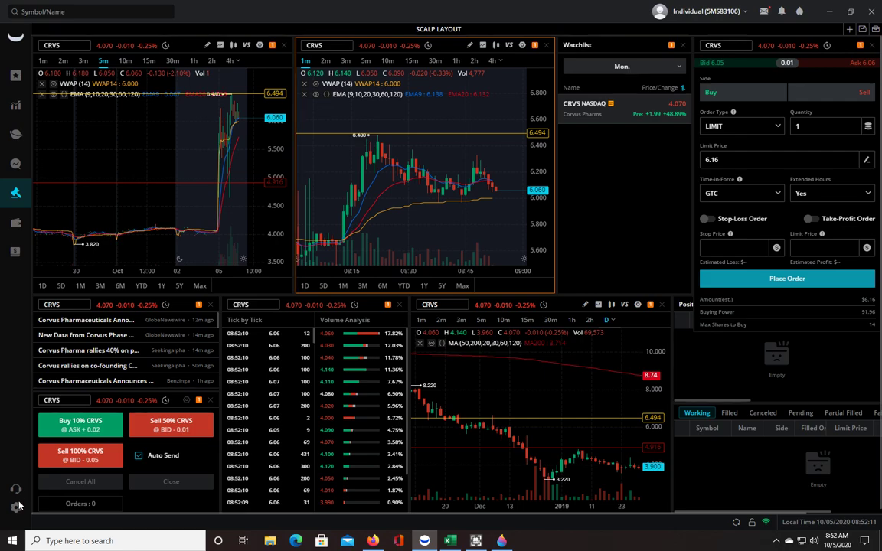
pyautogui.click(140, 461)
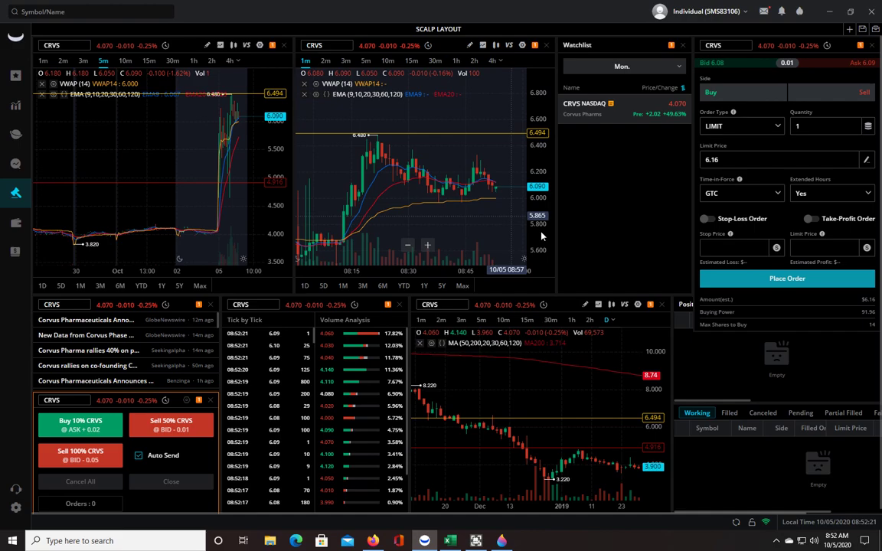
pyautogui.moveTo(540, 238); pyautogui.dragTo(544, 197)
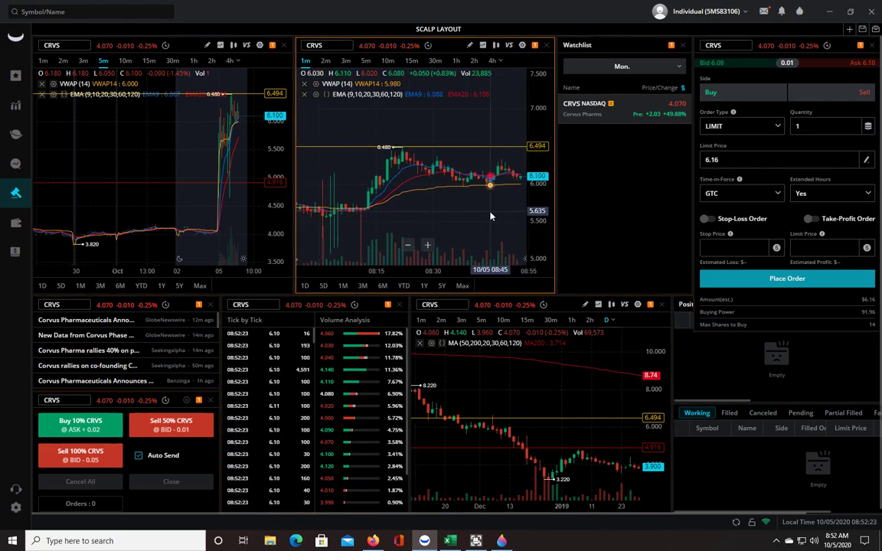
pyautogui.scroll(-3, 492, 217)
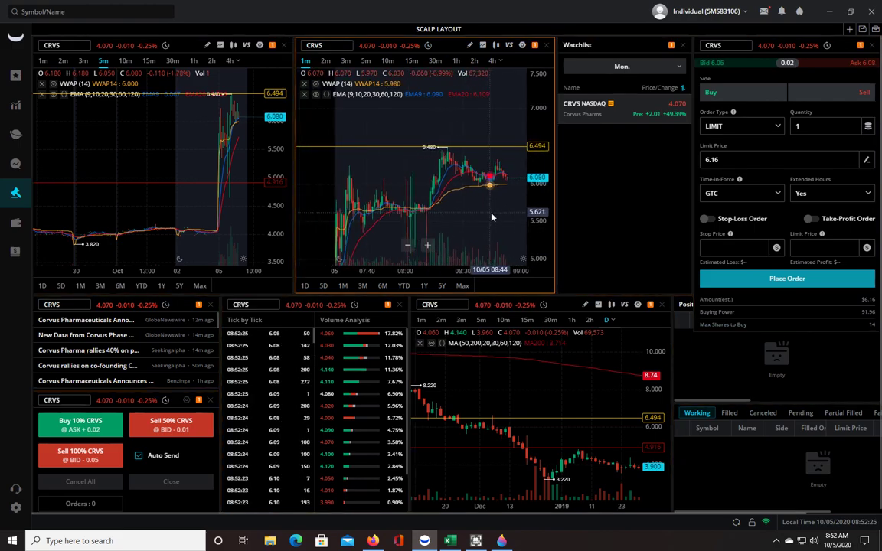
pyautogui.scroll(-2, 528, 229)
pyautogui.doubleClick(545, 245)
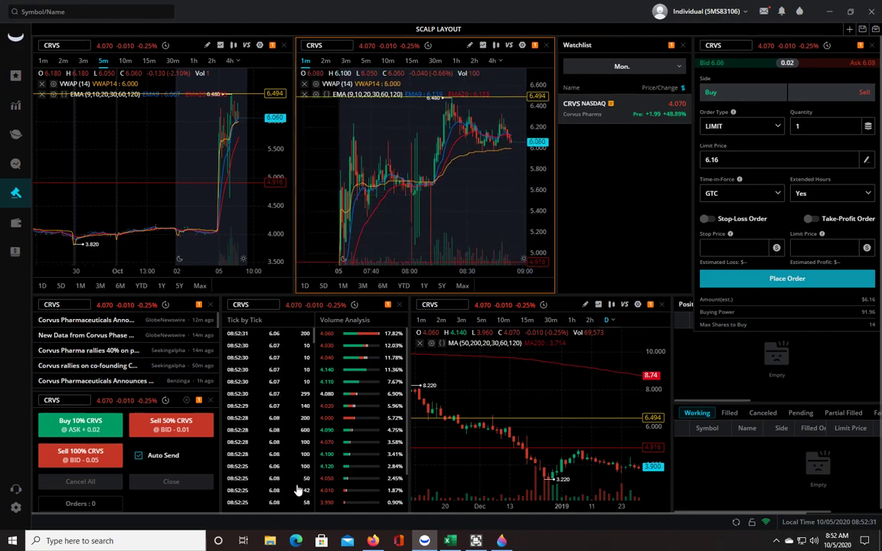
pyautogui.click(153, 462)
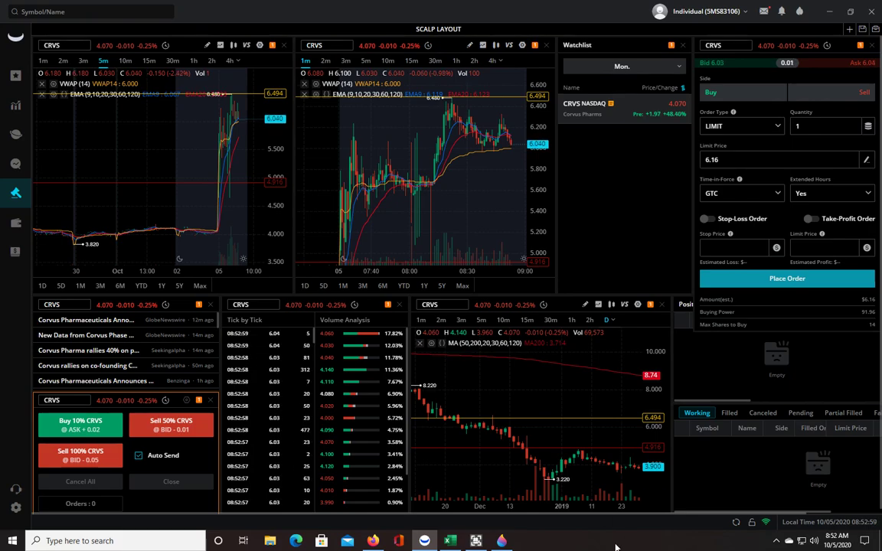
pyautogui.click(476, 541)
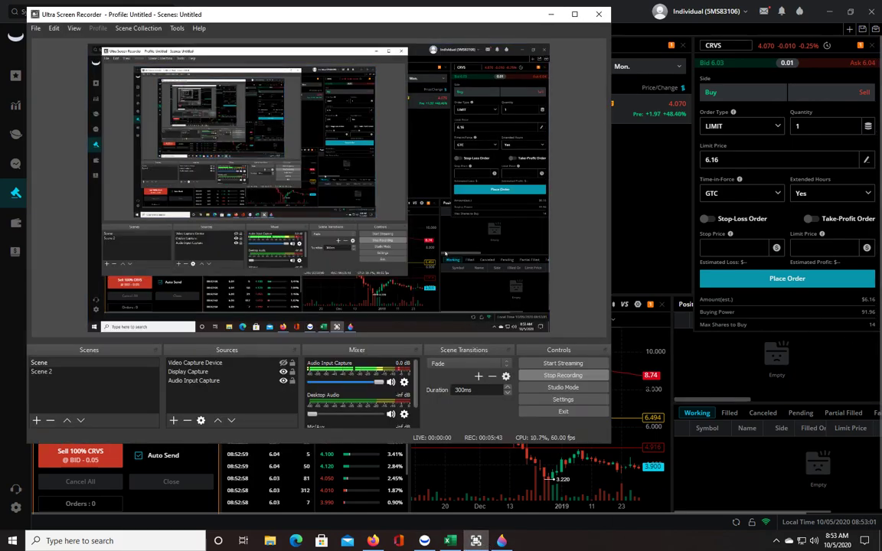